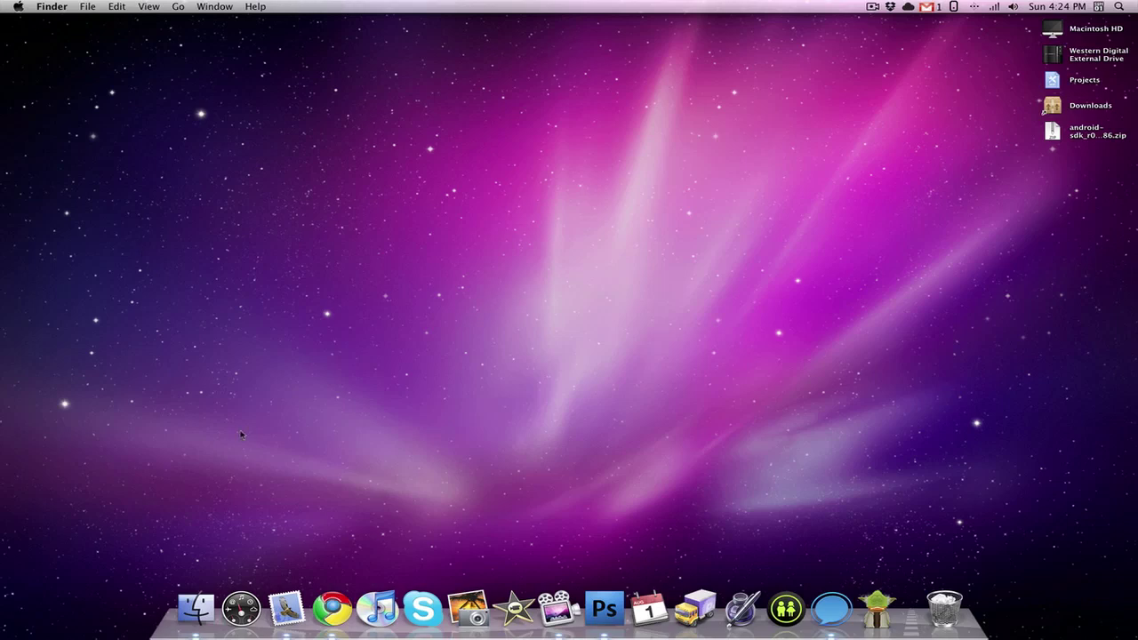
# Step: Bring Chrome forward to show that the android-sdk_r06-mac_86.zip download has begun
pyautogui.click(336, 605)
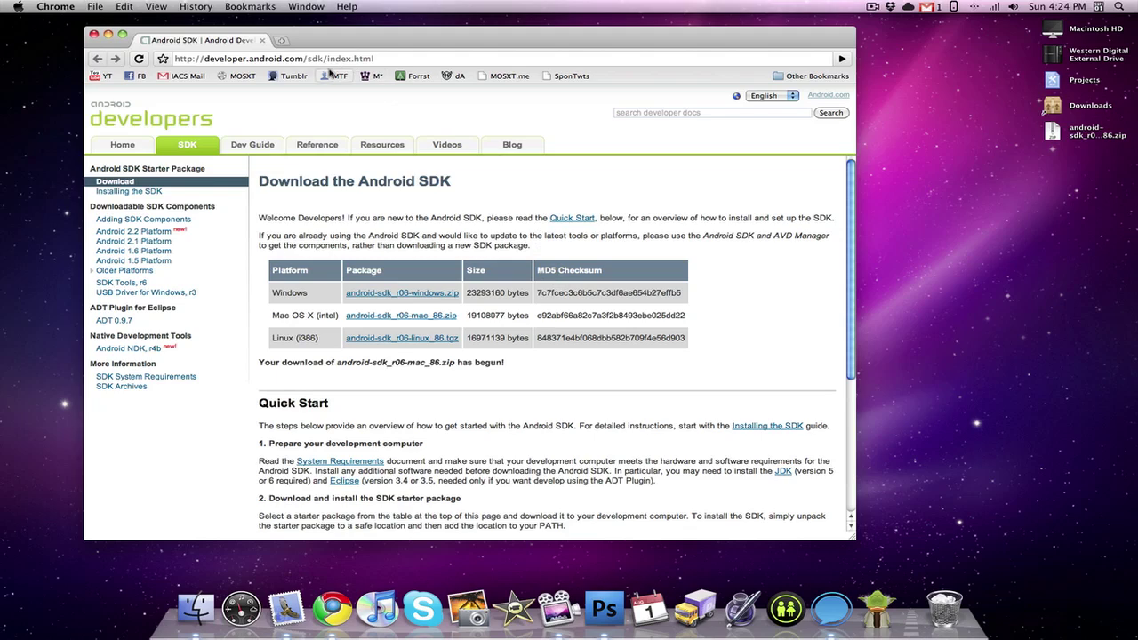
# Step: Unzip the SDK archive and launch the android tool from android-sdk-mac_86/tools
pyautogui.click(108, 35)
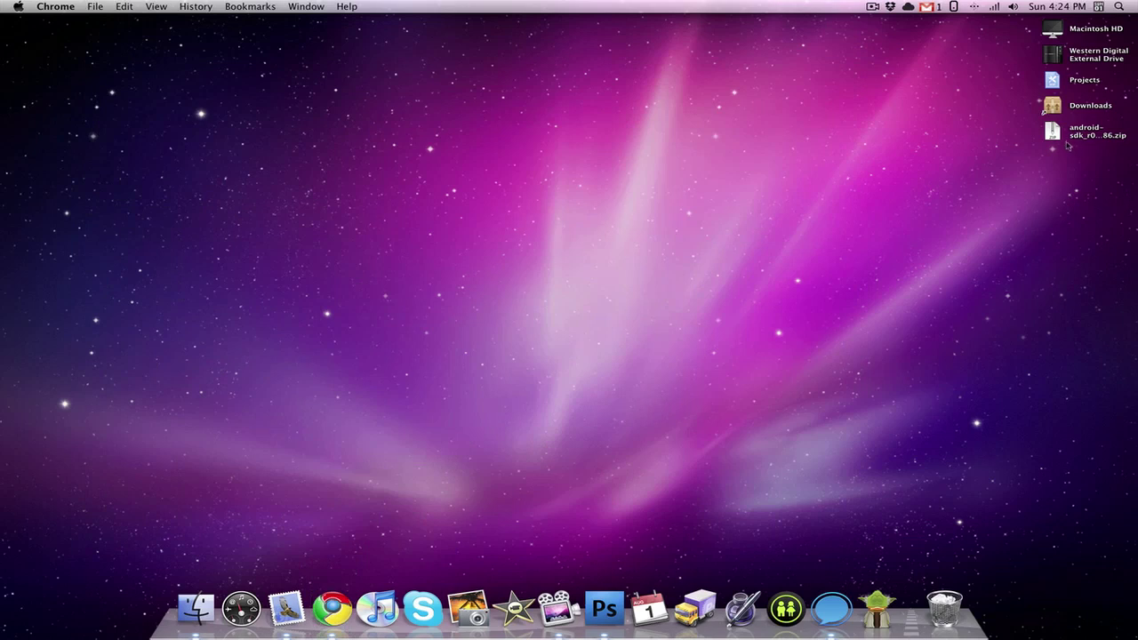
pyautogui.doubleClick(1066, 144)
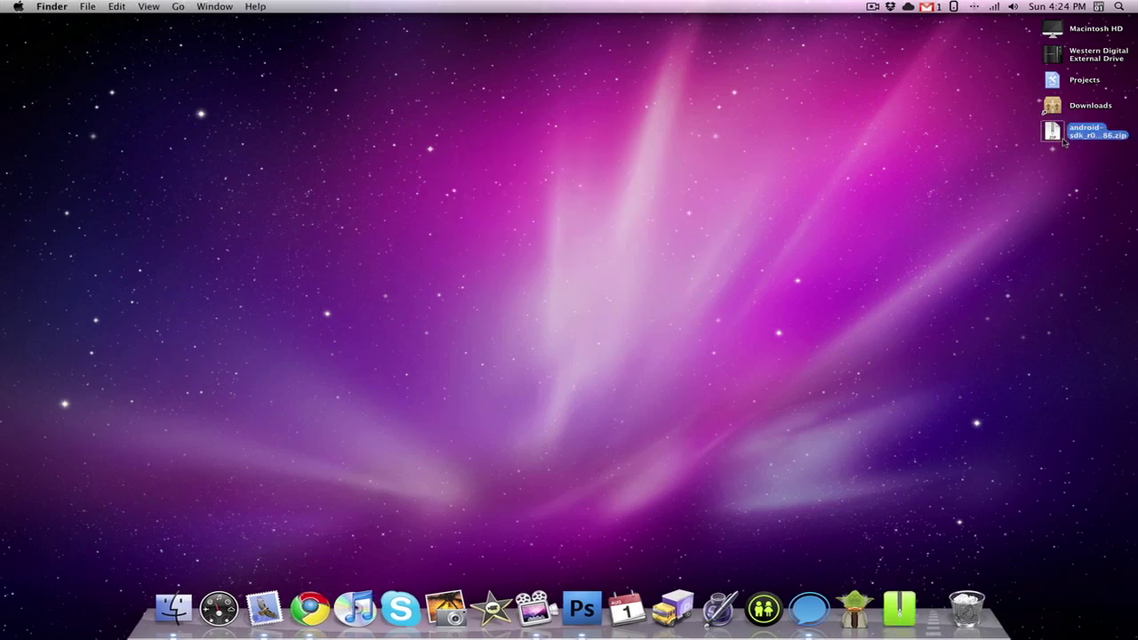
pyautogui.doubleClick(1064, 142)
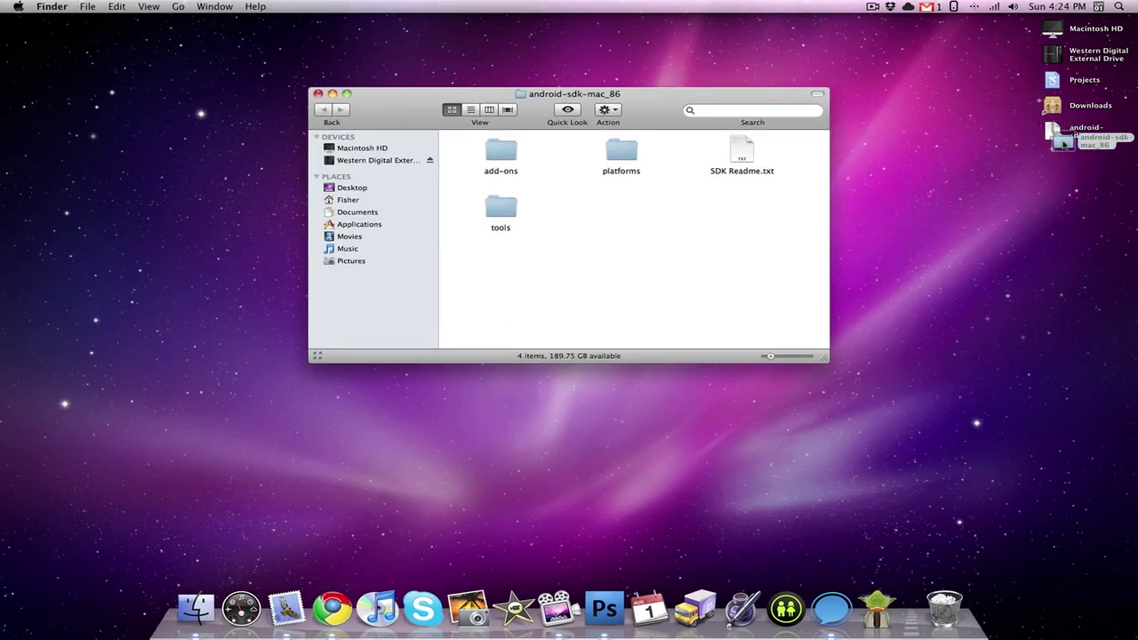
pyautogui.click(493, 207)
pyautogui.doubleClick(494, 206)
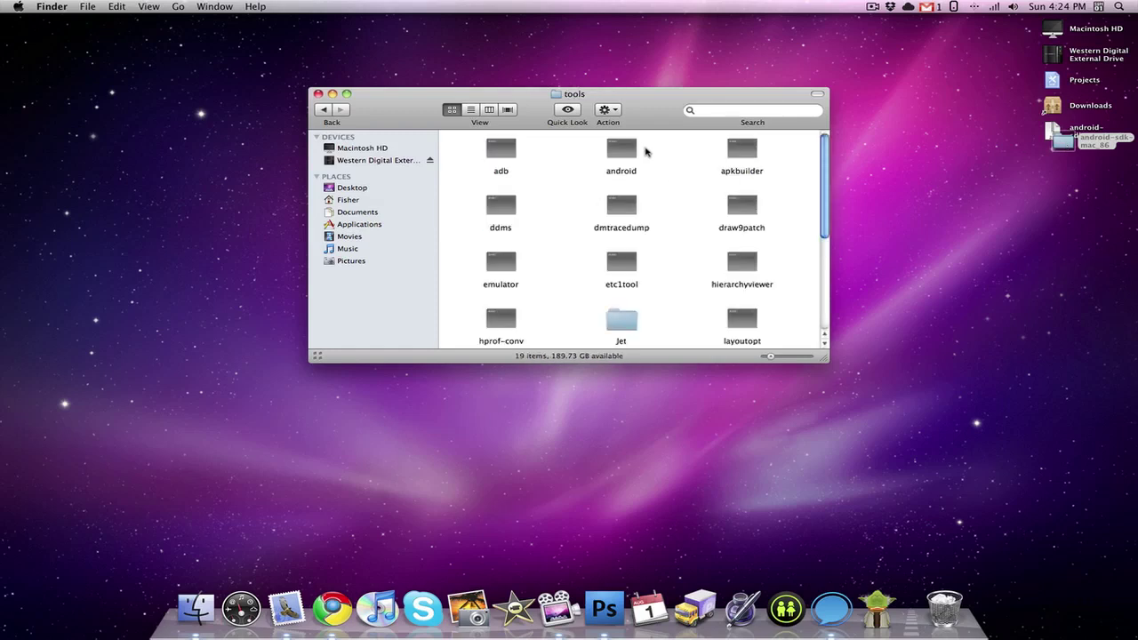
pyautogui.doubleClick(629, 153)
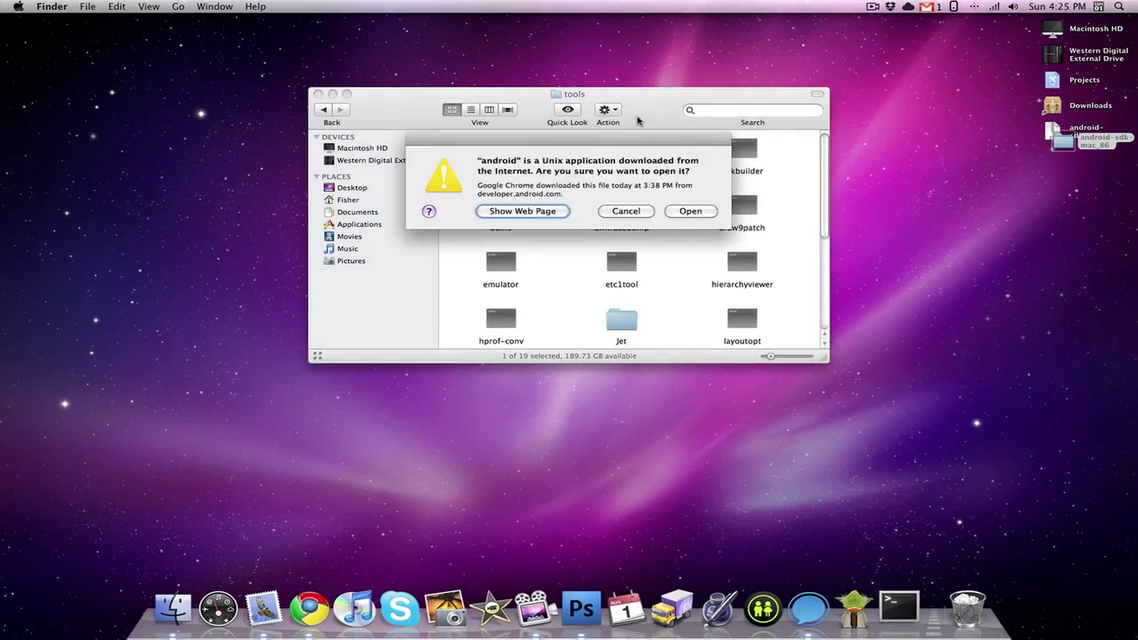
pyautogui.click(689, 214)
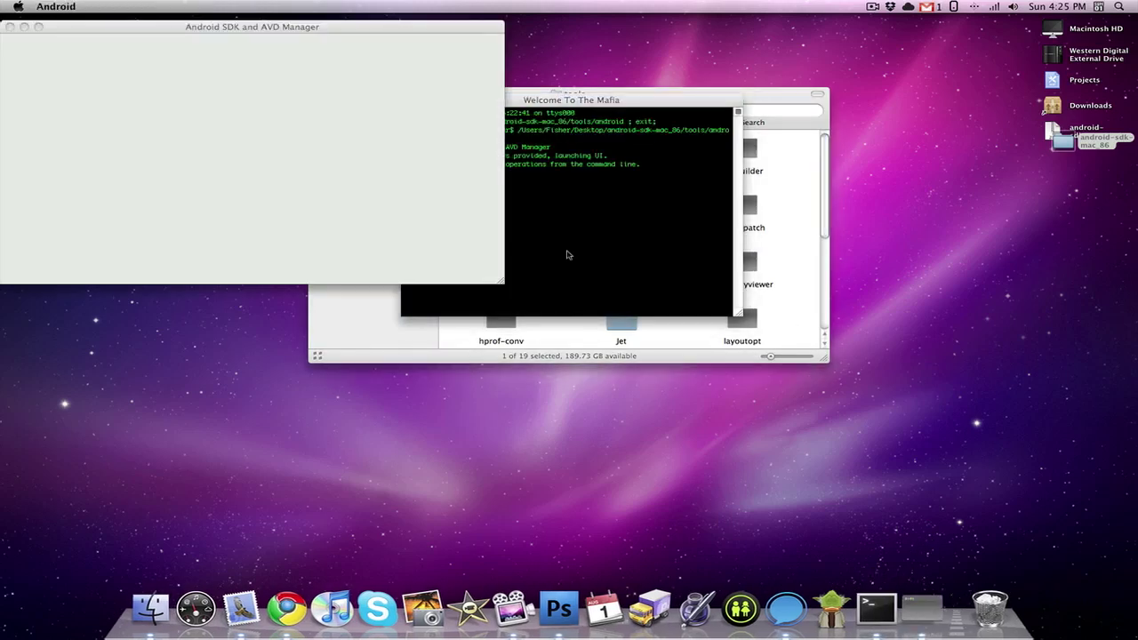
pyautogui.moveTo(414, 26); pyautogui.dragTo(673, 106)
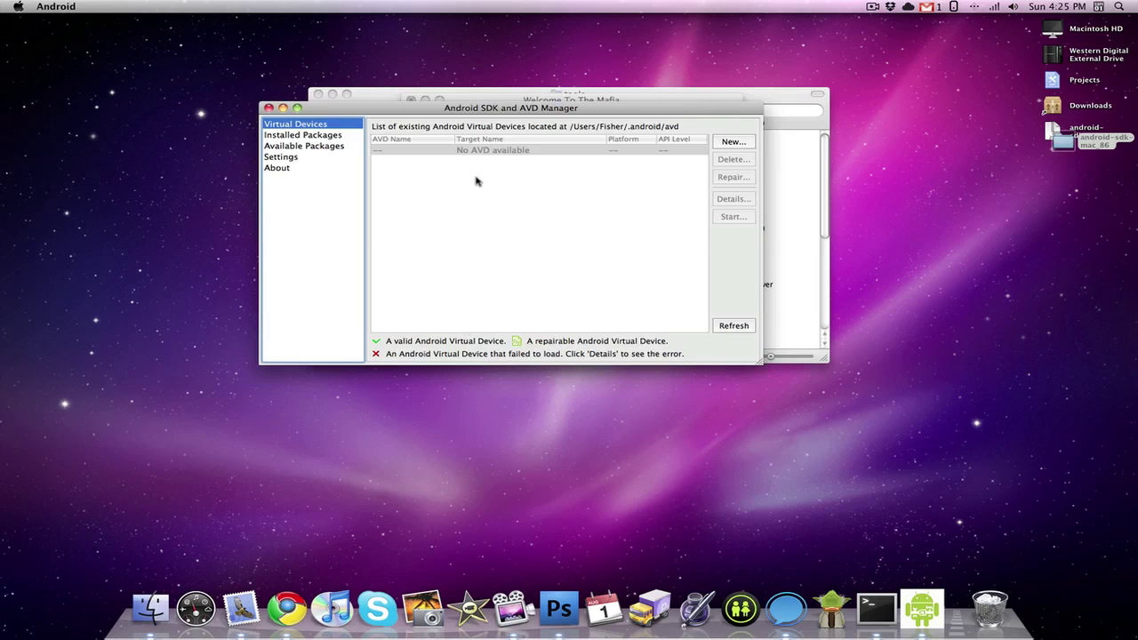
pyautogui.click(345, 136)
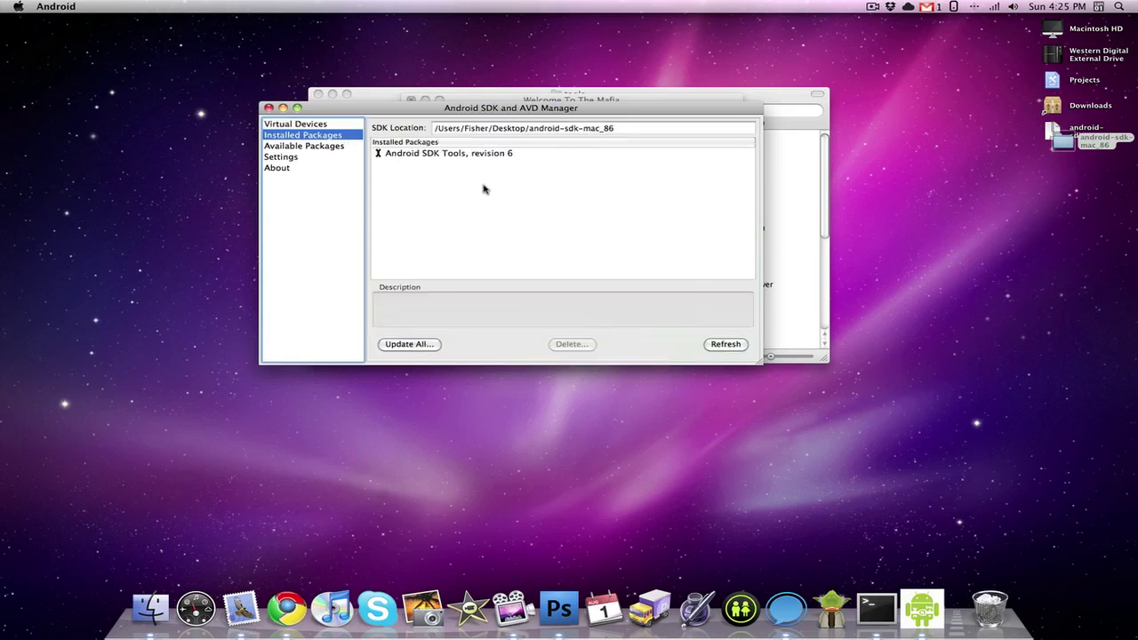
pyautogui.click(335, 146)
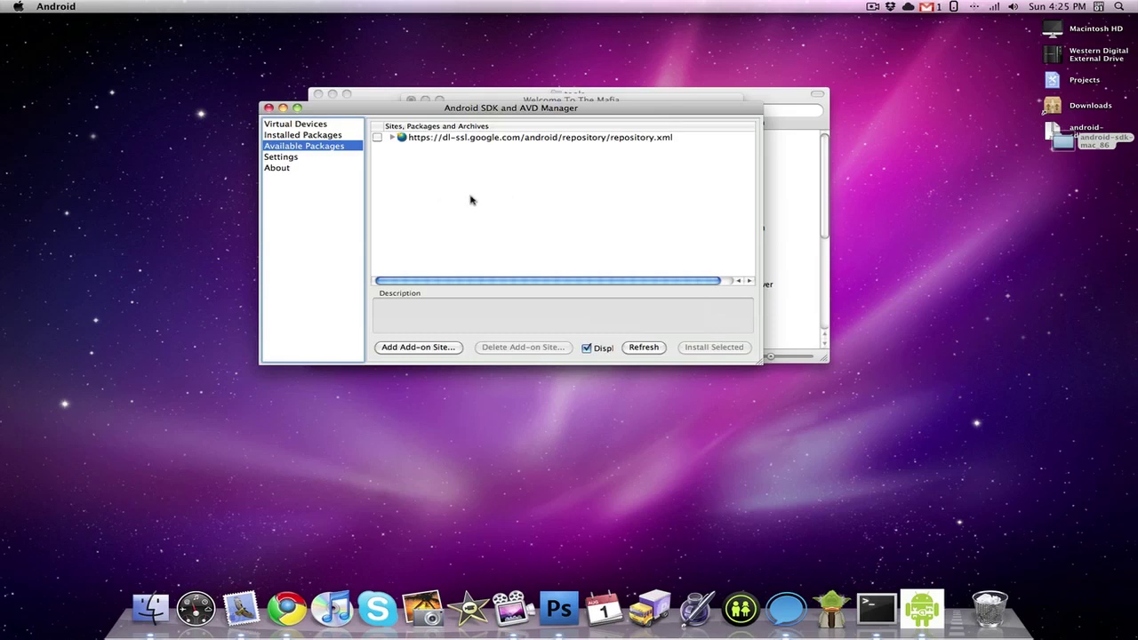
pyautogui.click(328, 158)
pyautogui.click(326, 168)
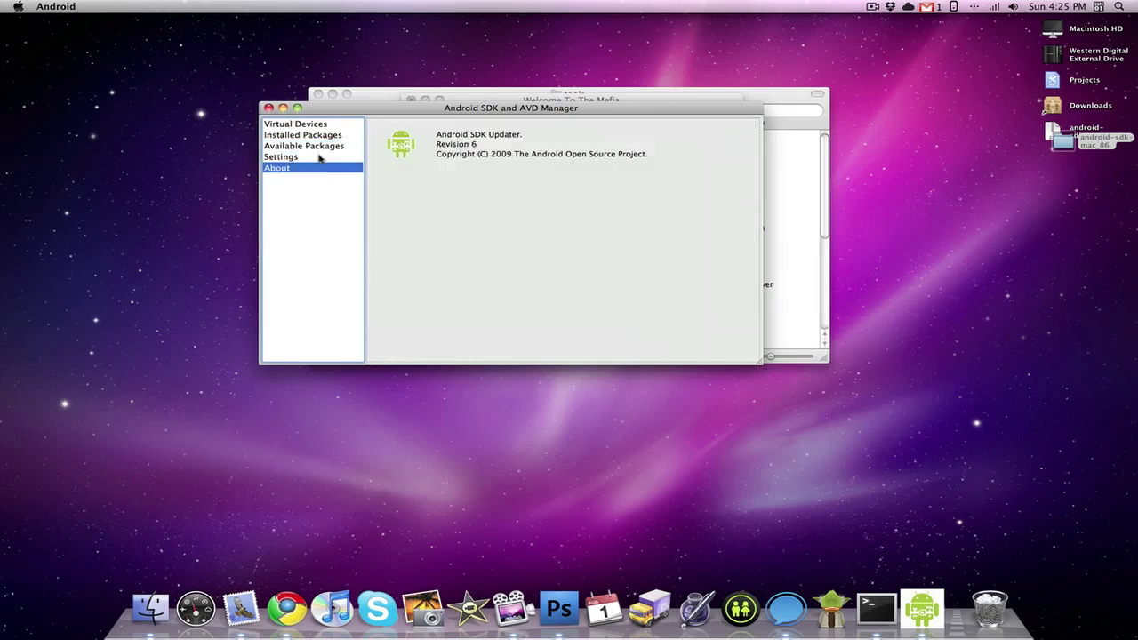
pyautogui.click(320, 157)
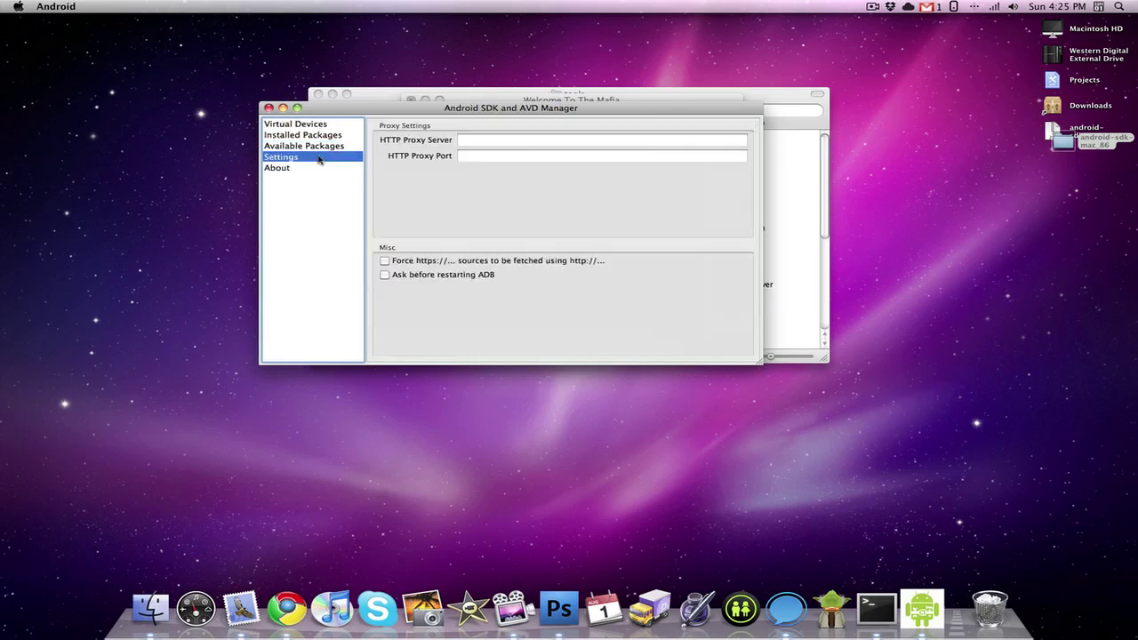
pyautogui.click(385, 261)
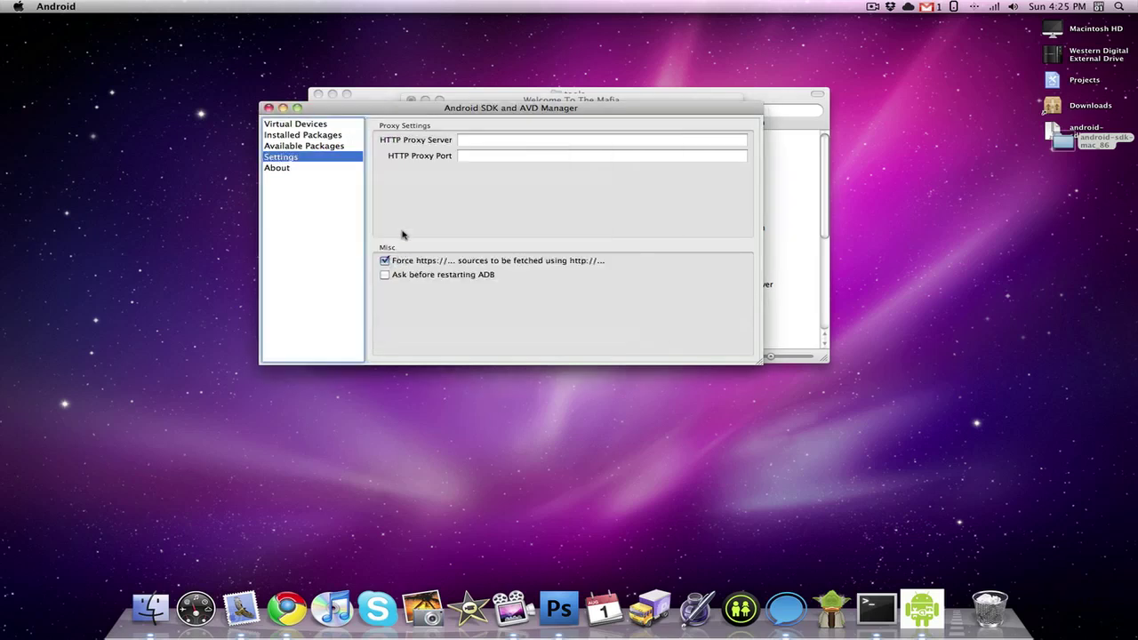
# Step: Install the 8 selected Google repository packages, including the Android 2.2 platform
pyautogui.click(318, 147)
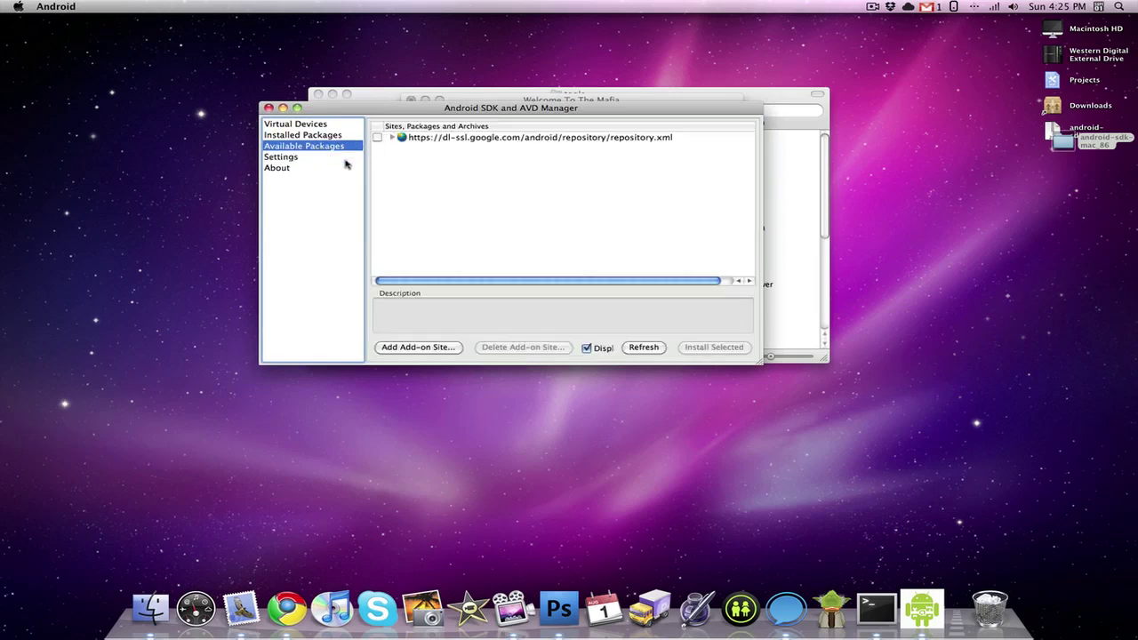
pyautogui.click(388, 139)
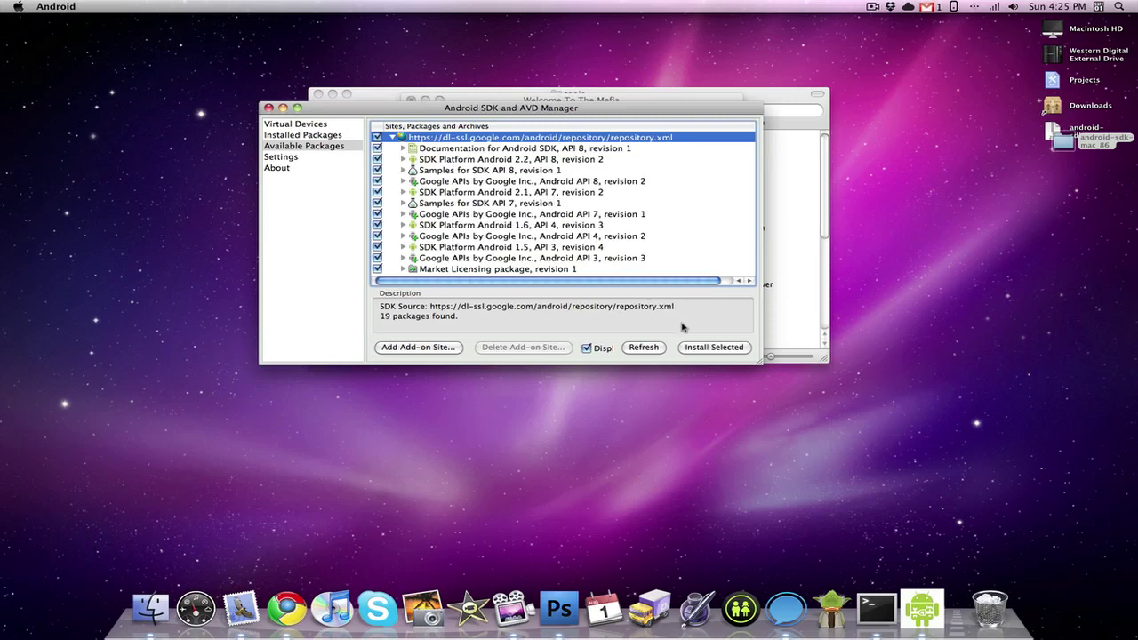
pyautogui.click(711, 348)
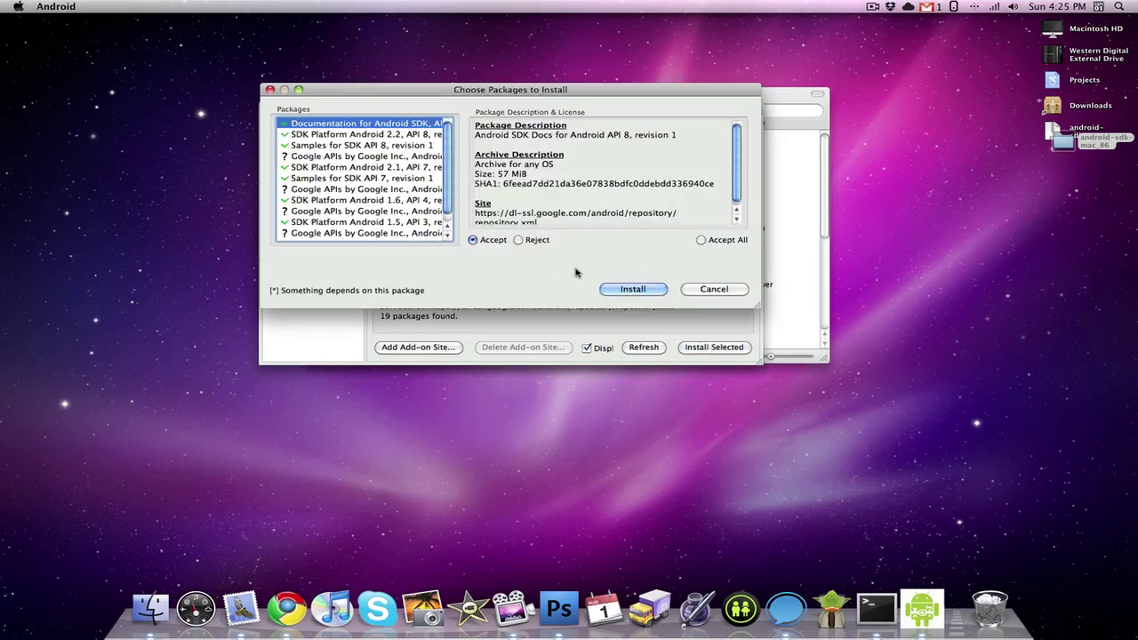
pyautogui.click(618, 290)
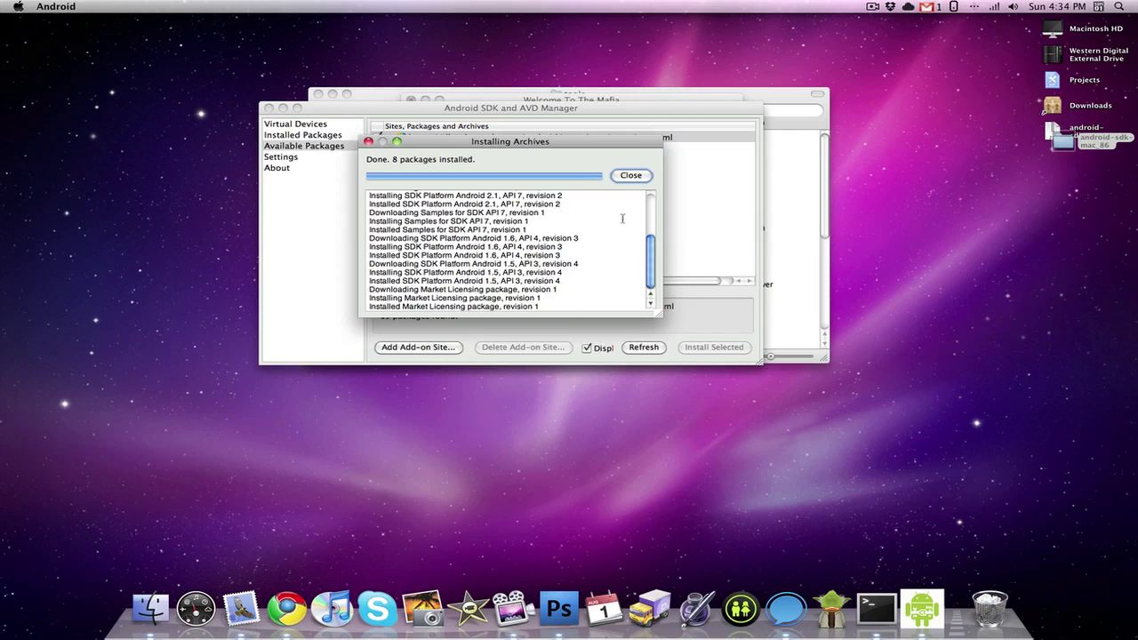
pyautogui.click(630, 175)
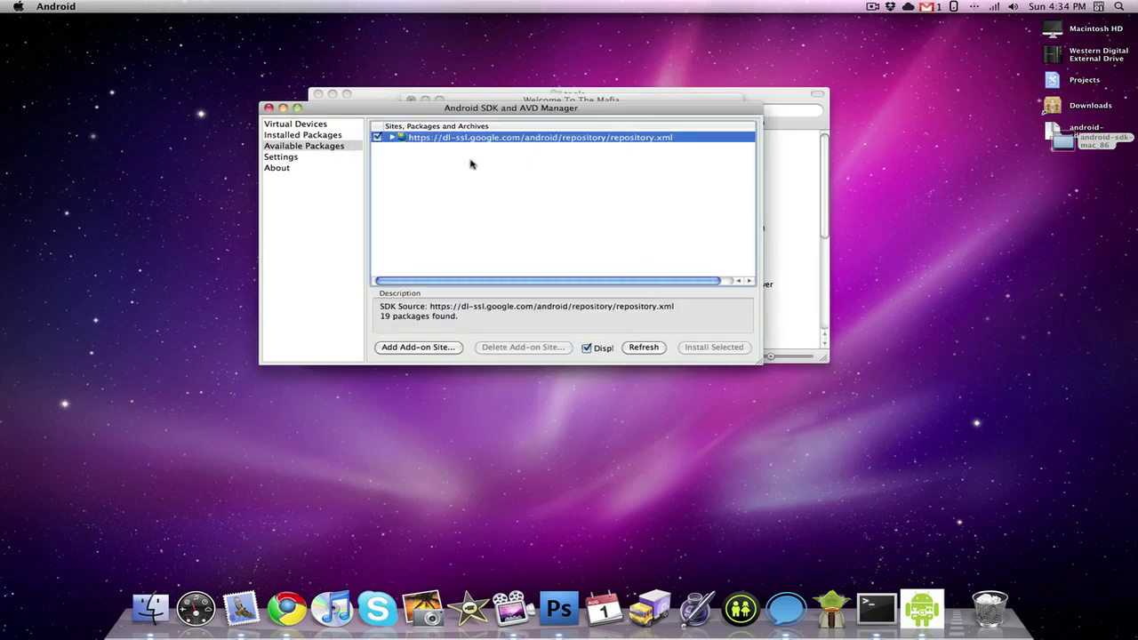
# Step: Create AVD 'Android_Em' targeting Android 2.2 - API Level 8 with a 512 MiB SD card
pyautogui.click(328, 126)
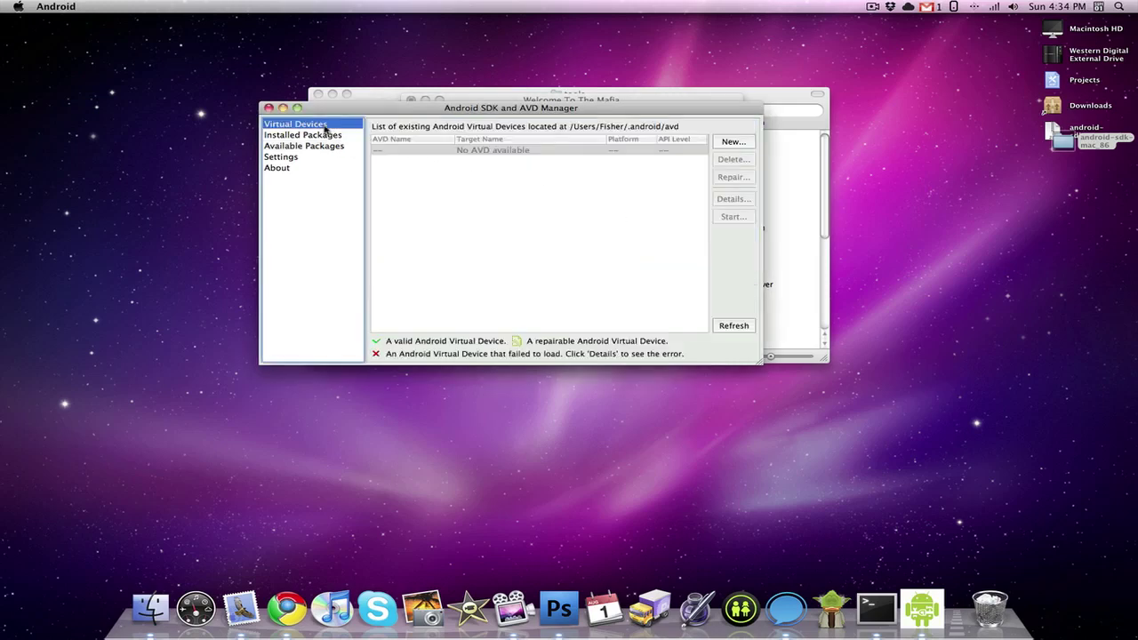
pyautogui.click(734, 143)
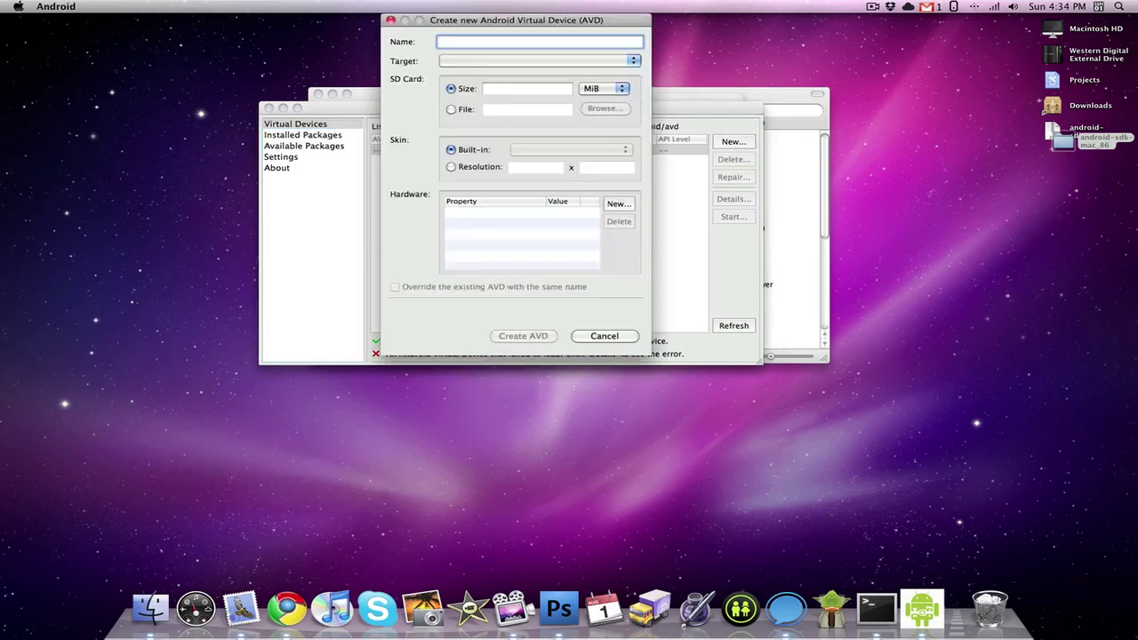
pyautogui.write('Android_Em')
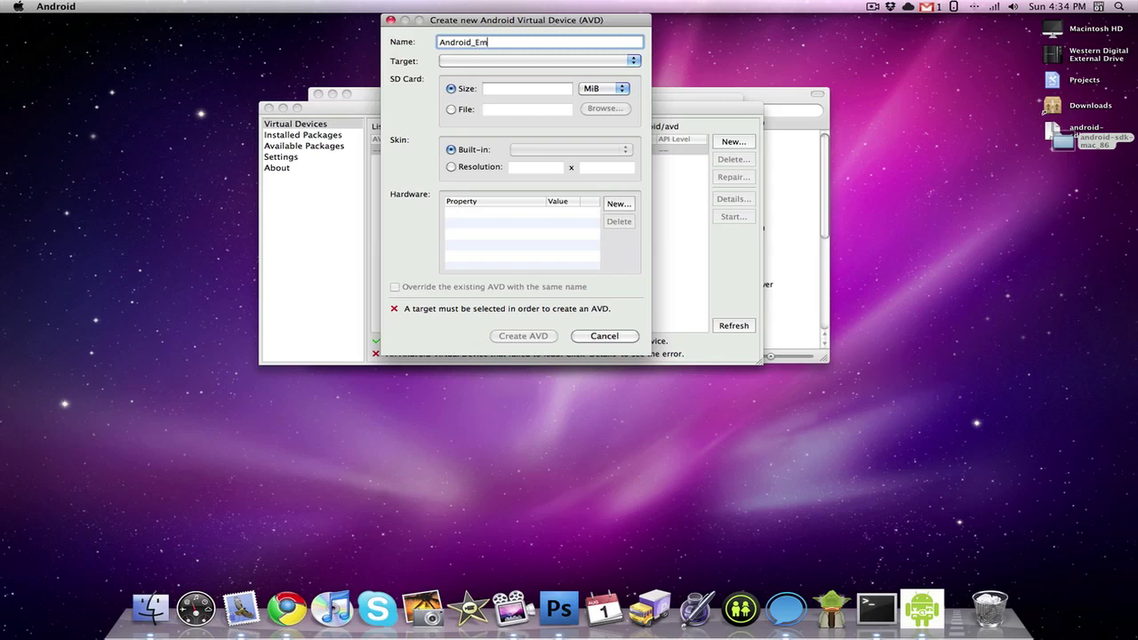
pyautogui.click(575, 62)
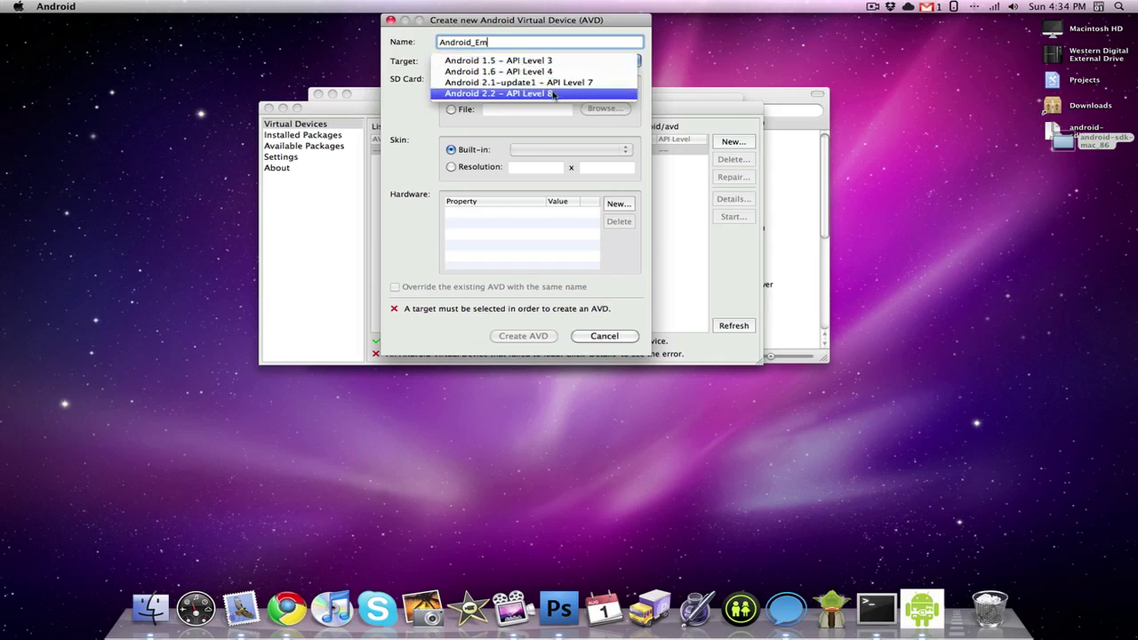
pyautogui.click(552, 94)
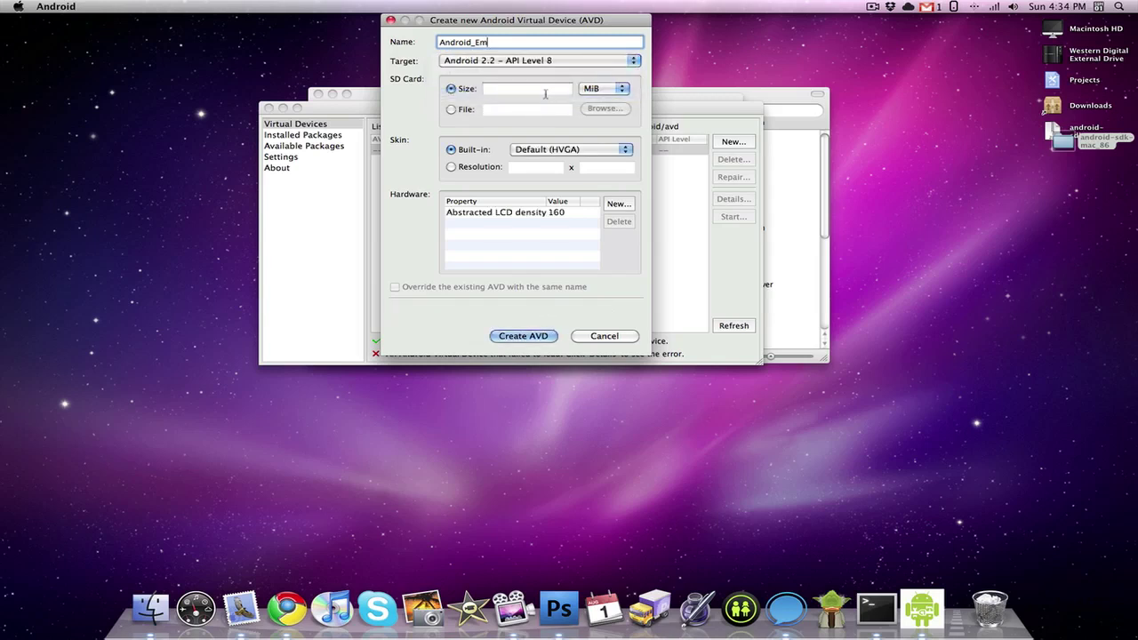
pyautogui.click(543, 89)
pyautogui.write('512')
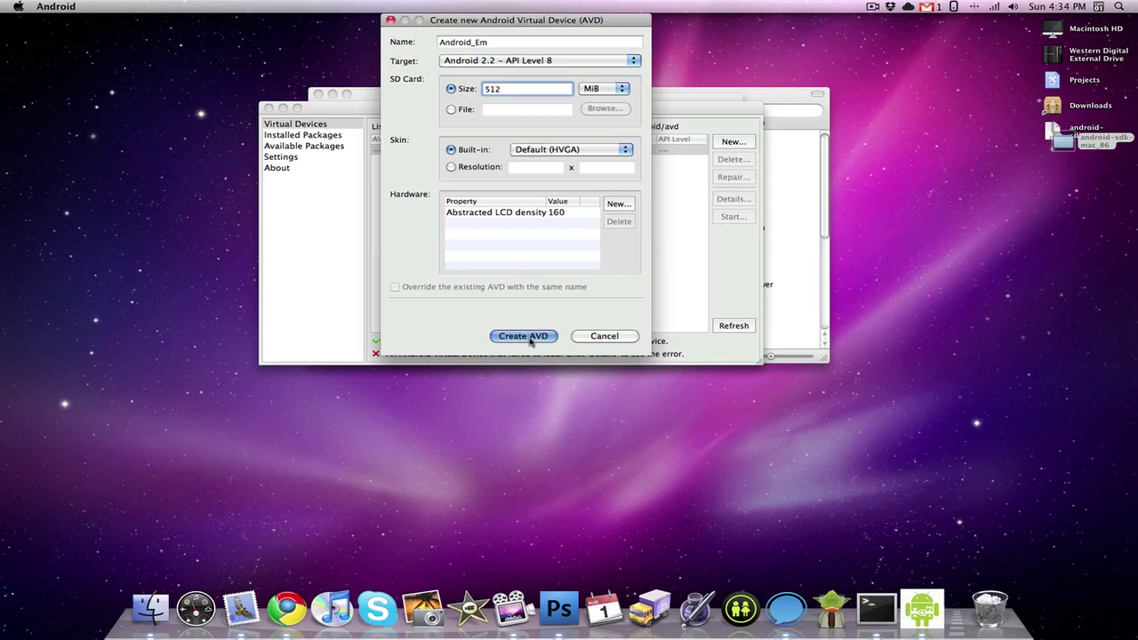
pyautogui.click(537, 339)
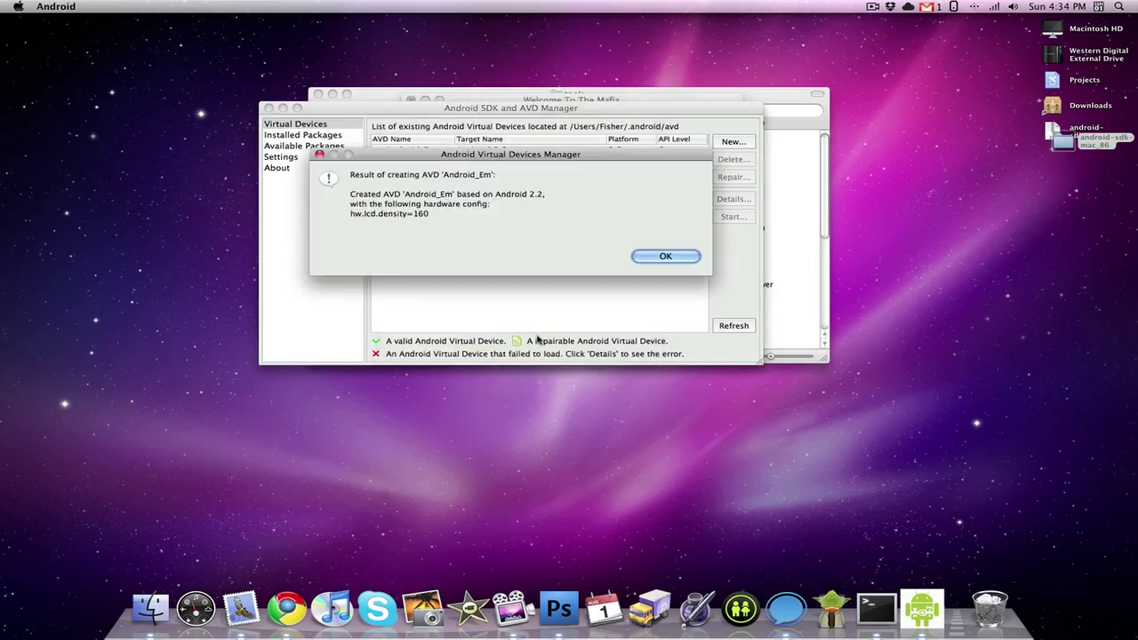
# Step: Start the Android_Em virtual device with default launch options
pyautogui.click(674, 257)
pyautogui.click(517, 153)
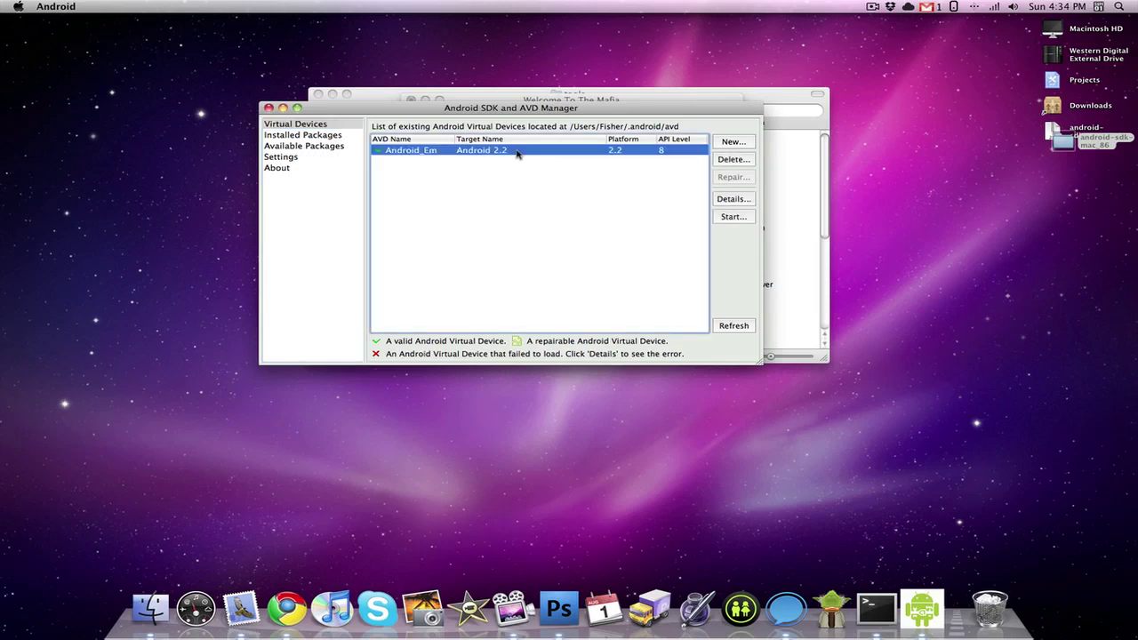
pyautogui.click(726, 216)
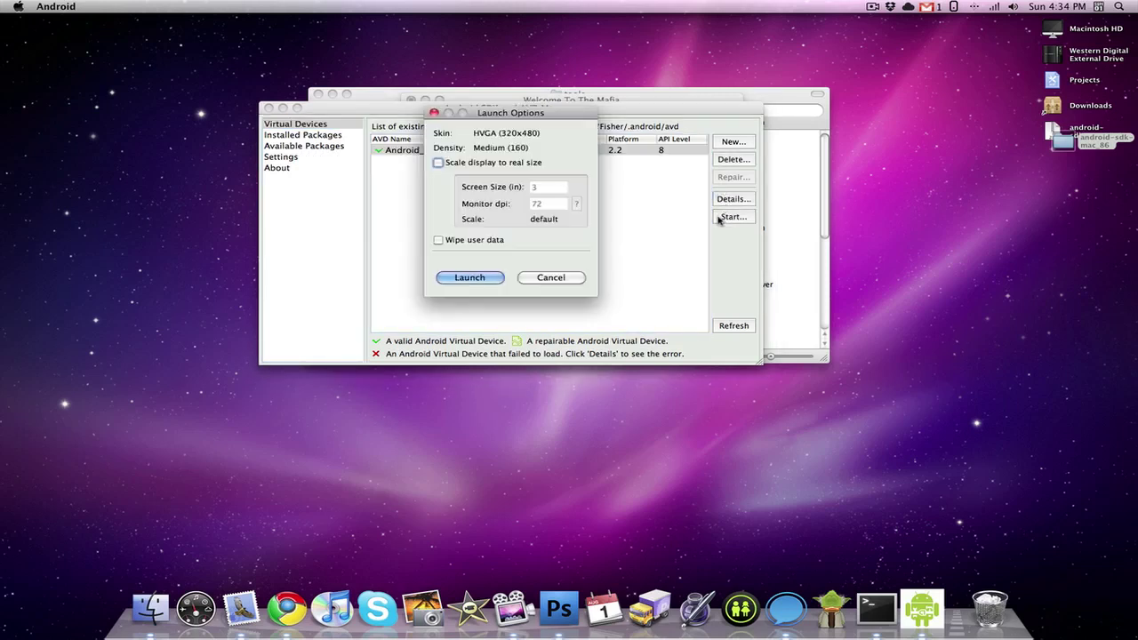
pyautogui.click(471, 278)
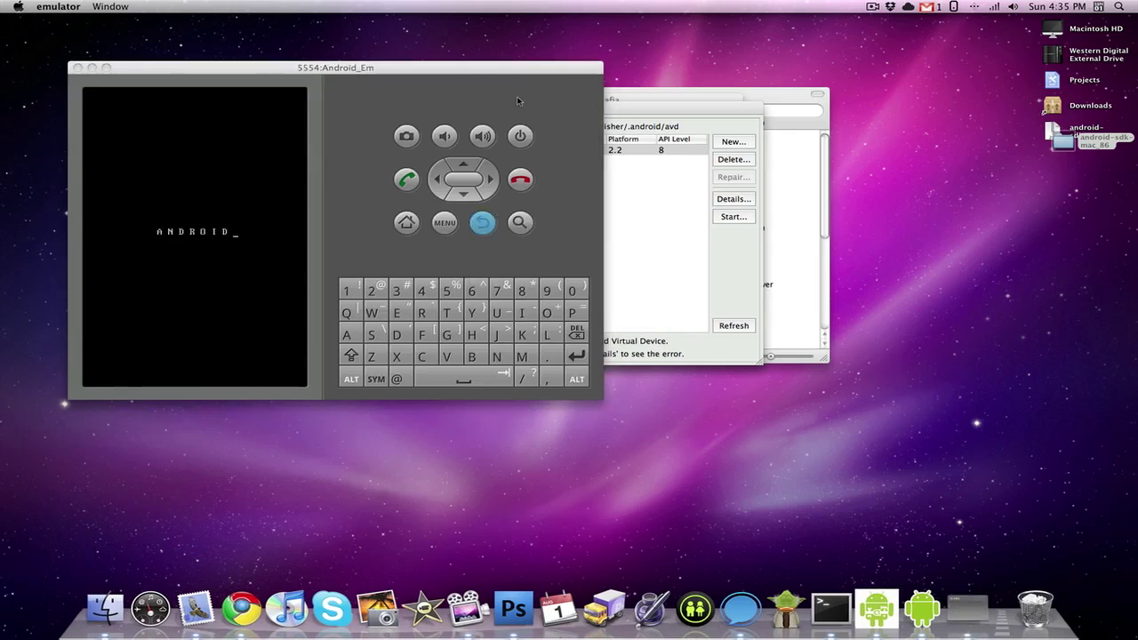
# Step: Drag the emulator window to the desktop centre and wait for the Android 2.2 home screen
pyautogui.moveTo(522, 70); pyautogui.dragTo(730, 76)
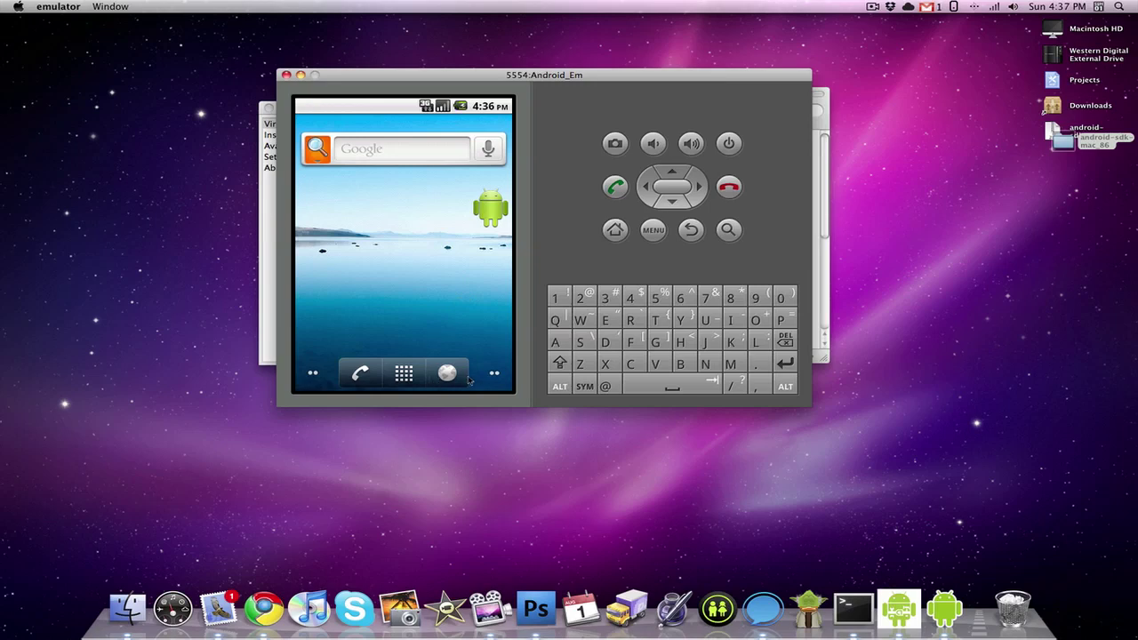
# Step: Open Alarm Clock from the app drawer, then return to the home screen
pyautogui.click(405, 375)
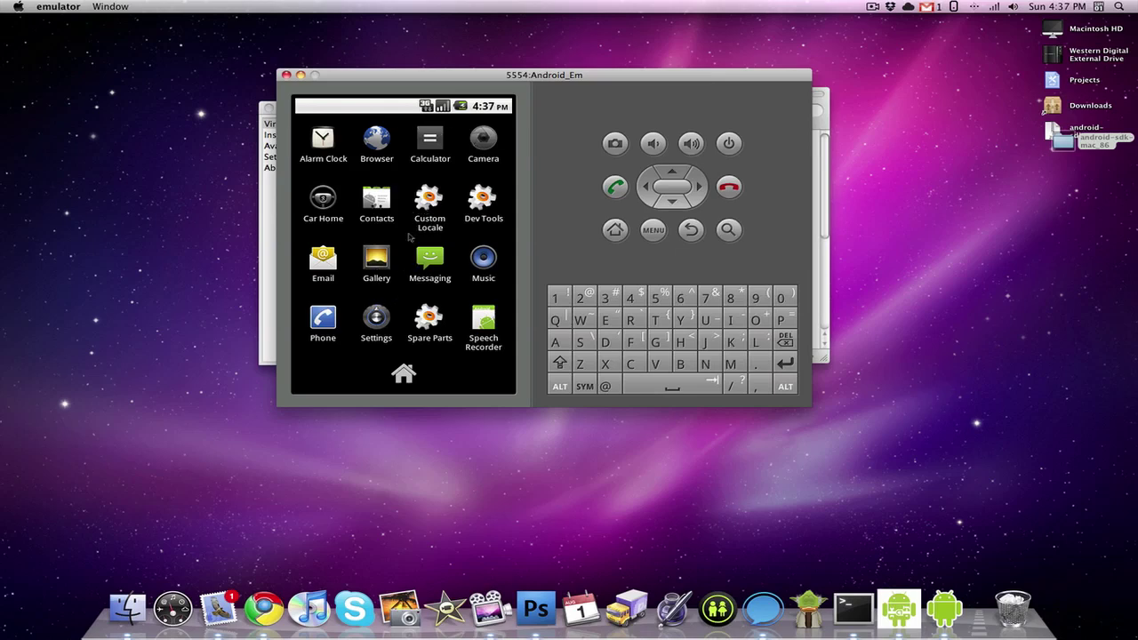
pyautogui.click(323, 139)
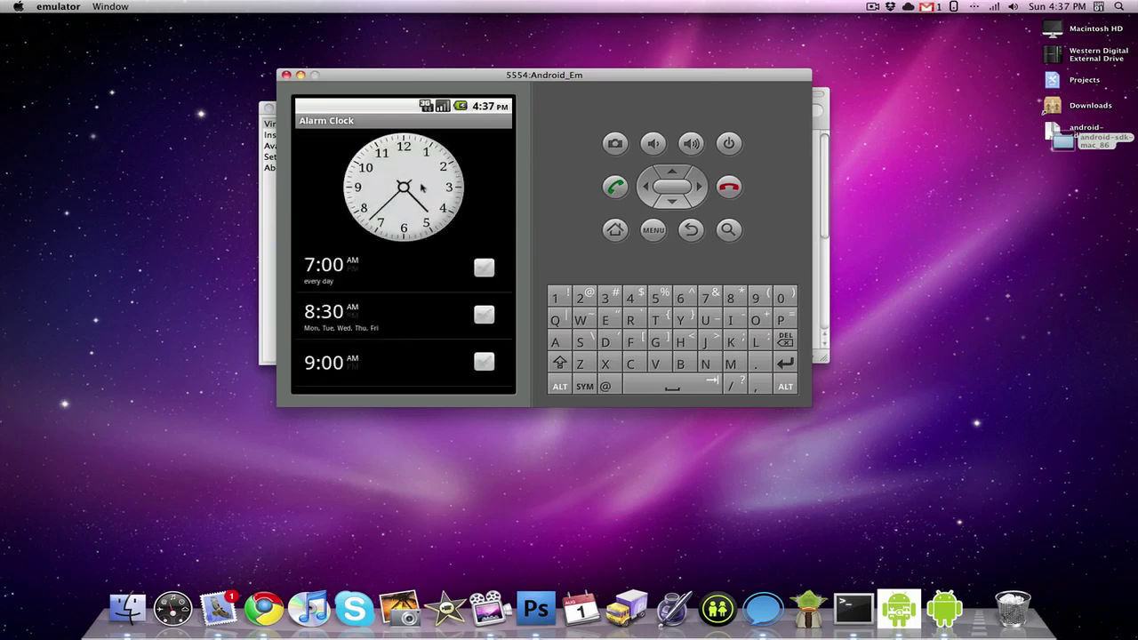
pyautogui.click(615, 230)
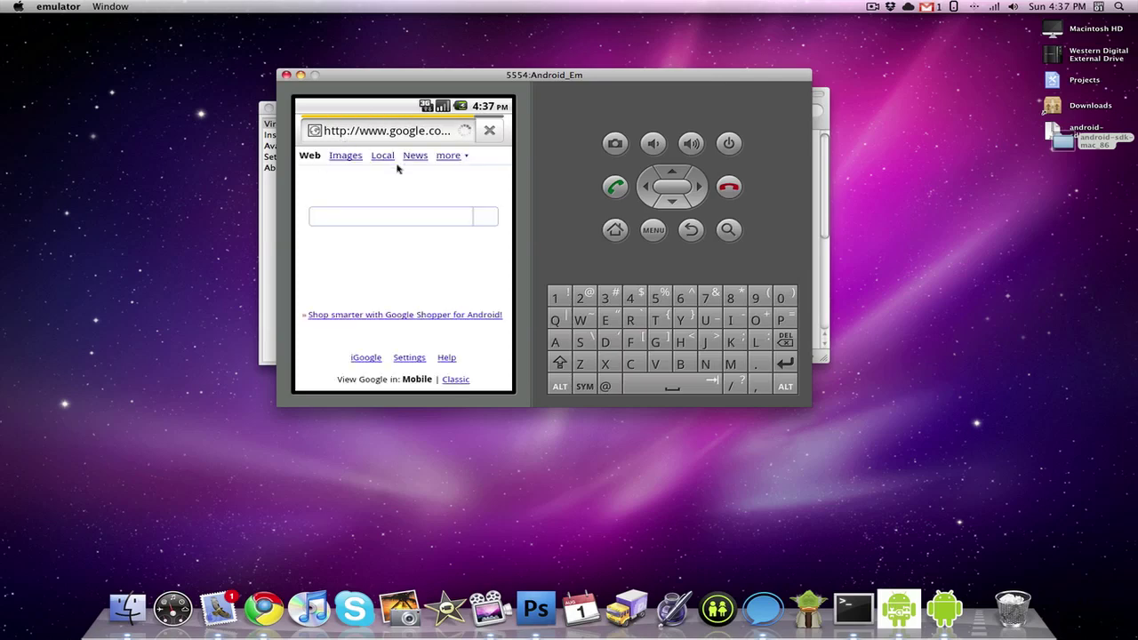
# Step: Search Google for 'youtube' in the emulator's browser
pyautogui.click(401, 220)
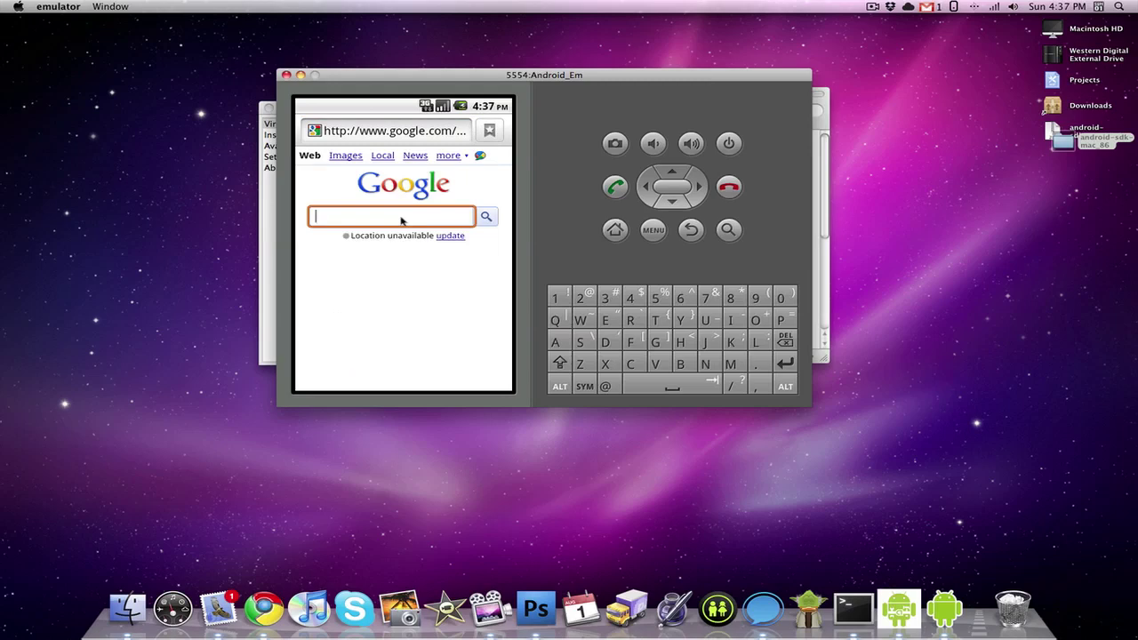
pyautogui.write('y')
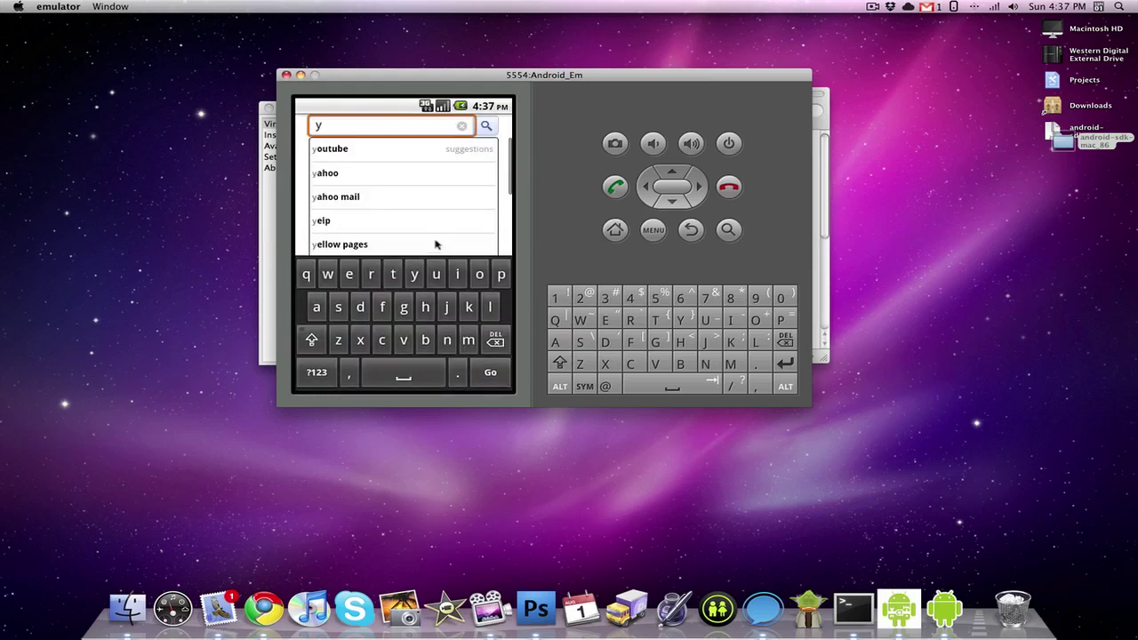
pyautogui.write('outube')
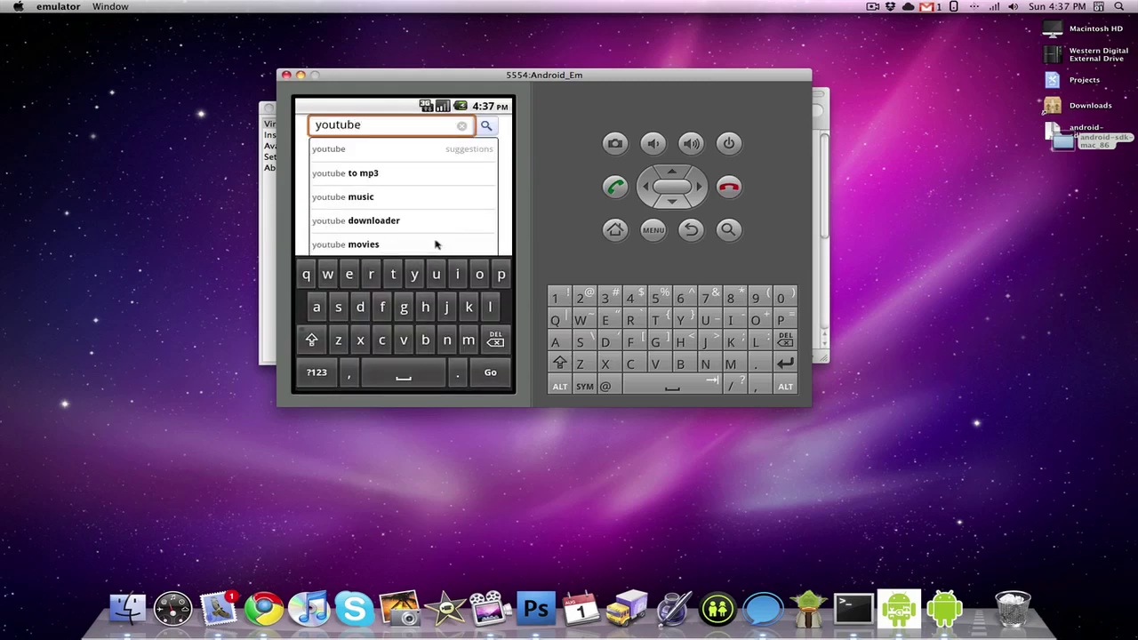
pyautogui.press('Return')
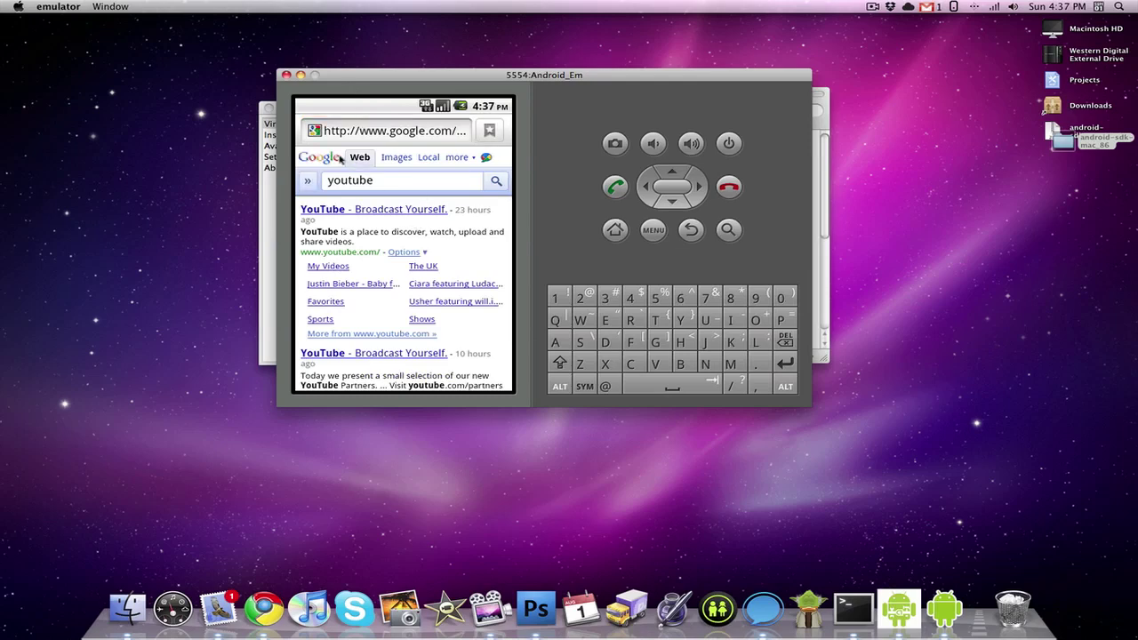
# Step: Go to the home screen, swipe to the music widget page, then back to Google search
pyautogui.click(614, 230)
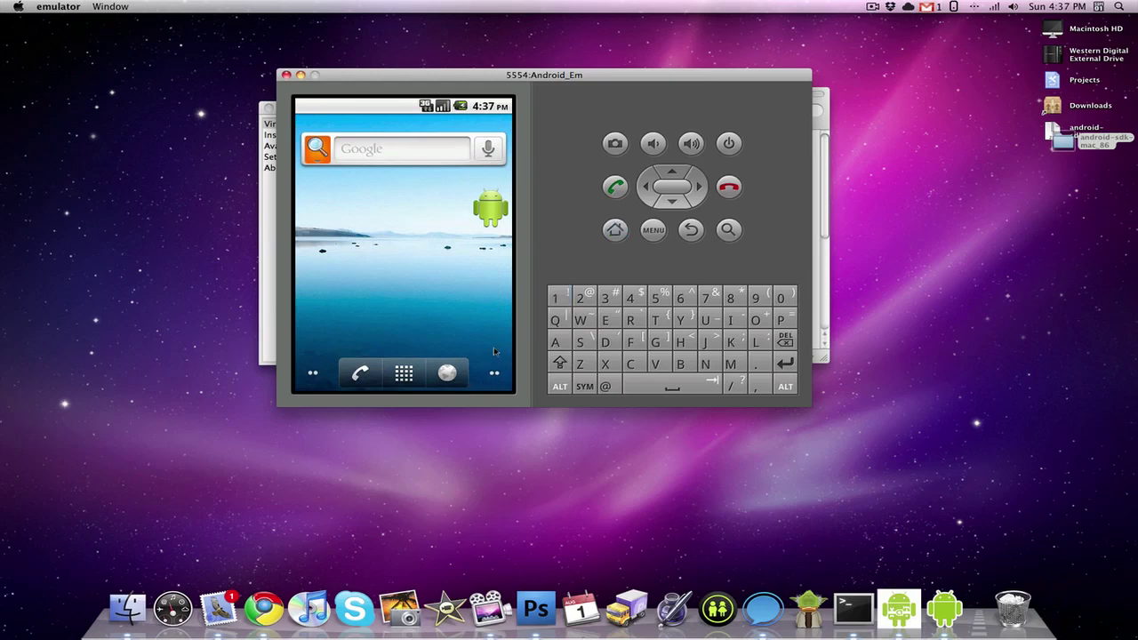
pyautogui.moveTo(495, 351); pyautogui.dragTo(373, 338)
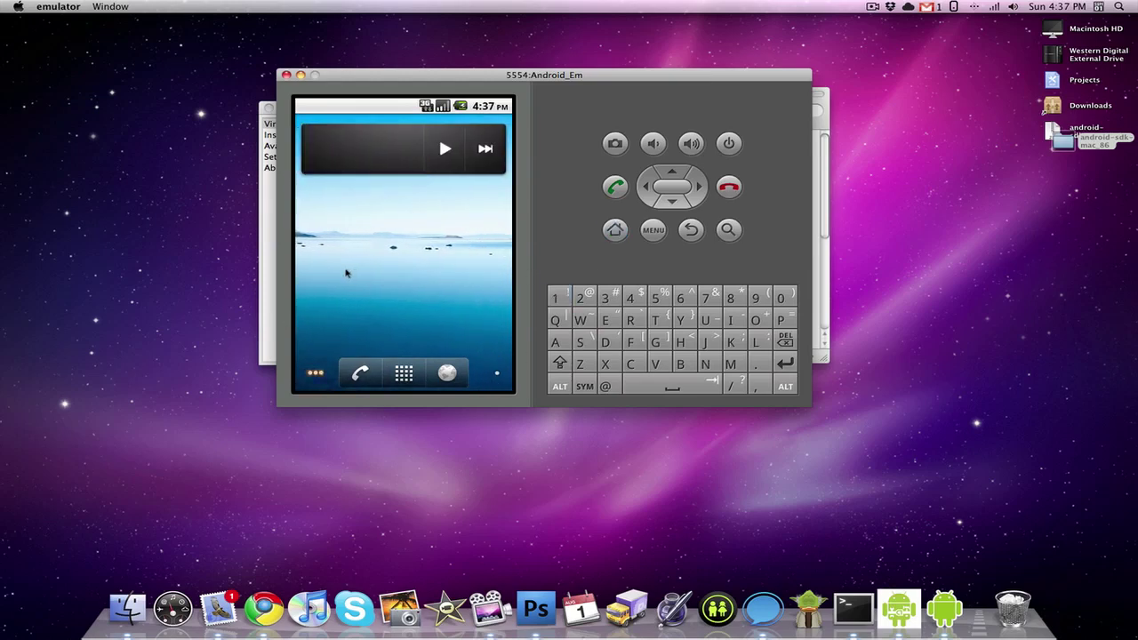
pyautogui.moveTo(329, 276); pyautogui.dragTo(440, 271)
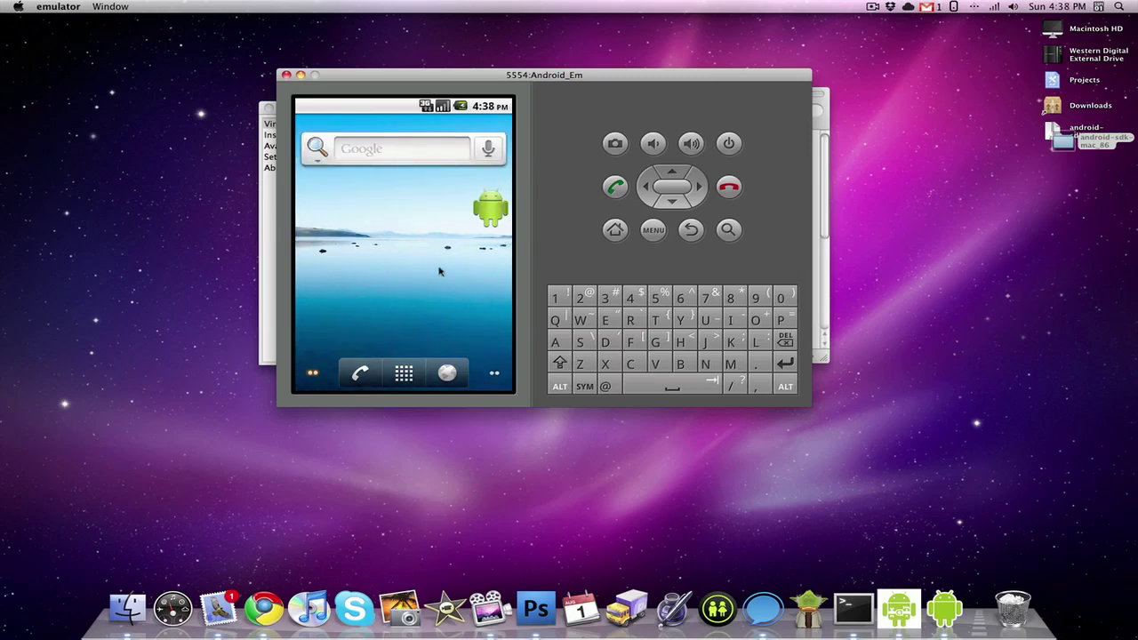